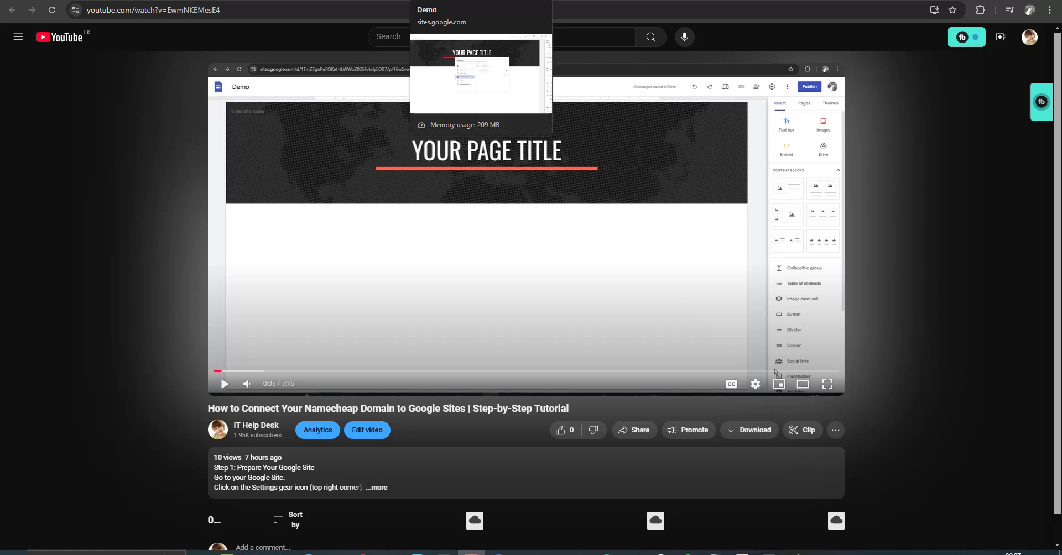
Switch from the YouTube tutorial to the Demo site editor tab in Chrome
left_click(481, 1)
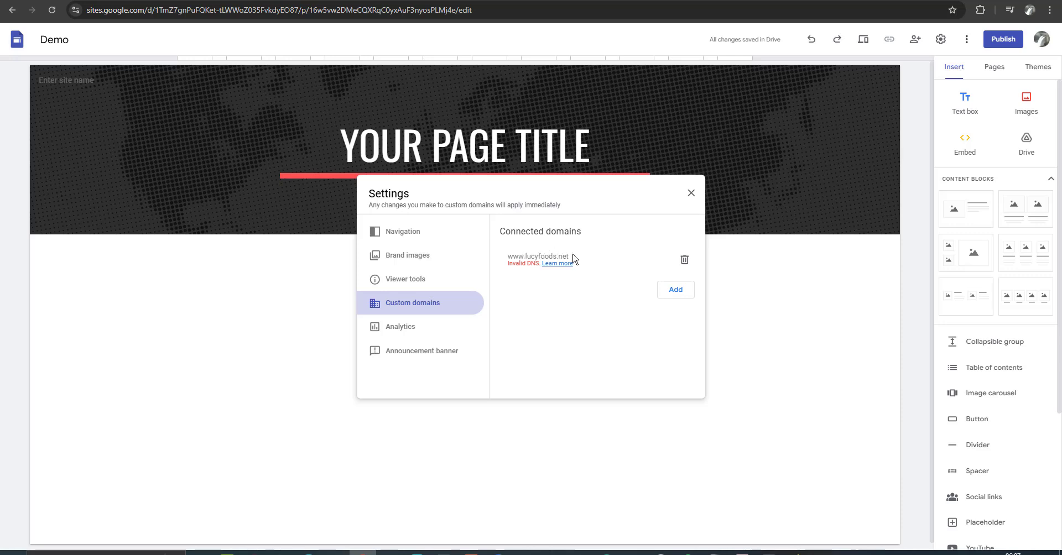
left_click_drag(573, 258, 506, 262)
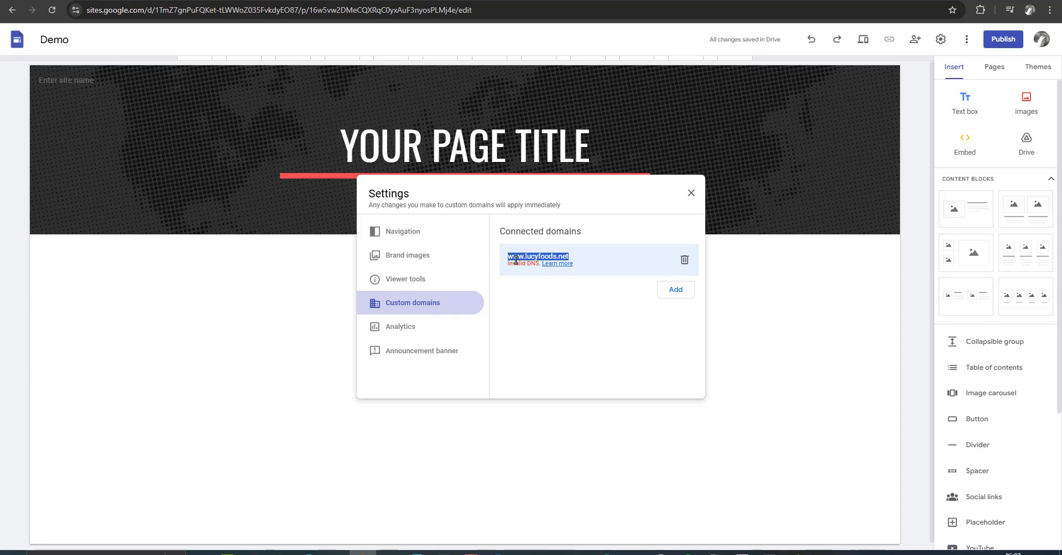
right_click(517, 257)
left_click(553, 300)
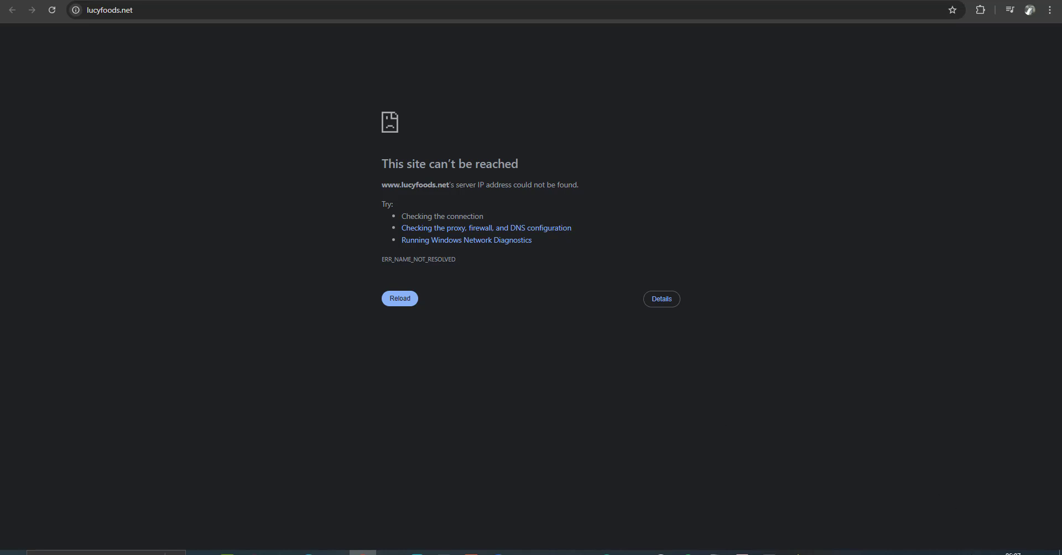
left_click(946, 554)
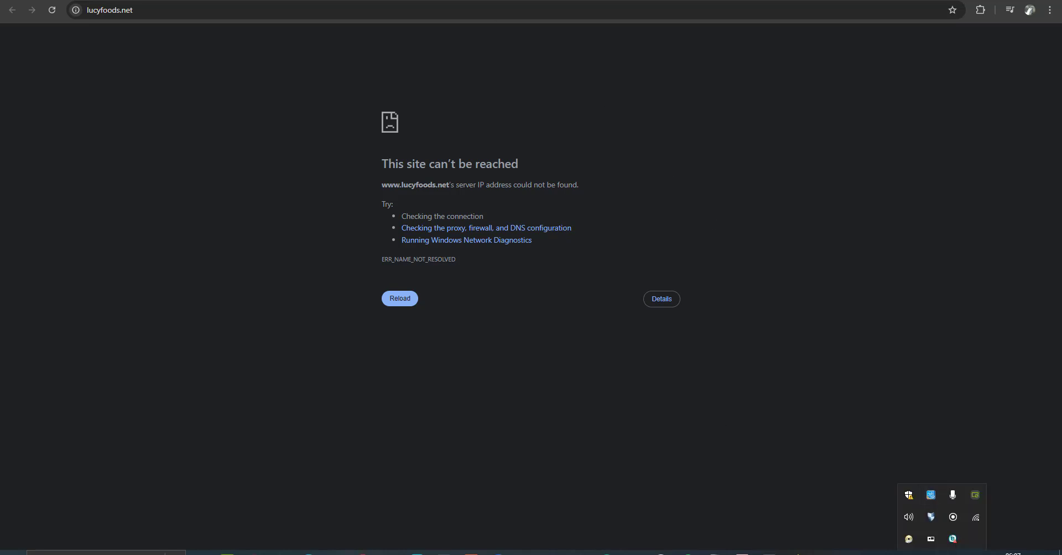
key("ctrl+w")
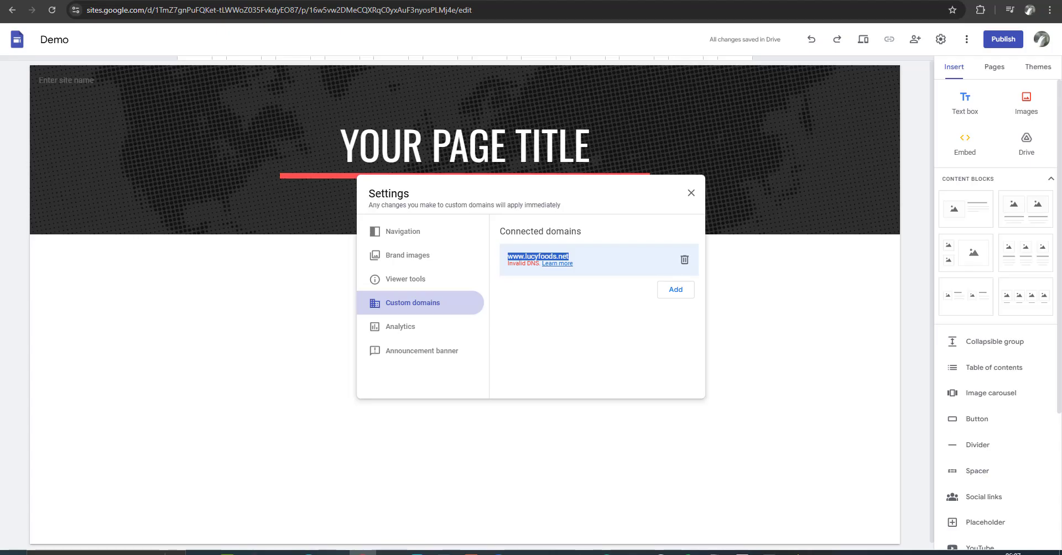
Close the current tab and go back to Namecheap's Domain List showing lucyfoods.net
key("ctrl+w")
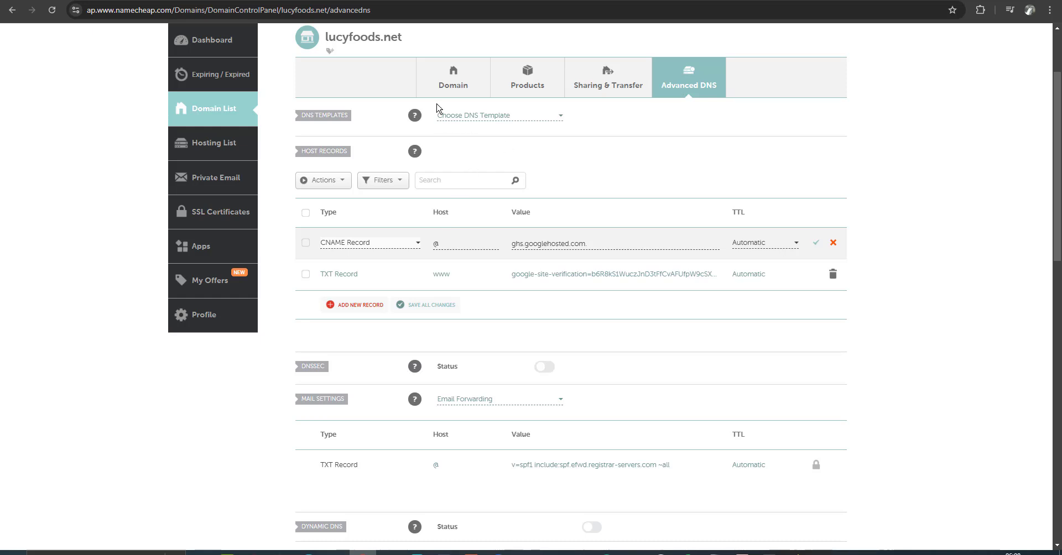
scroll(368, 151, "up", 1)
scroll(368, 151, "up", 1)
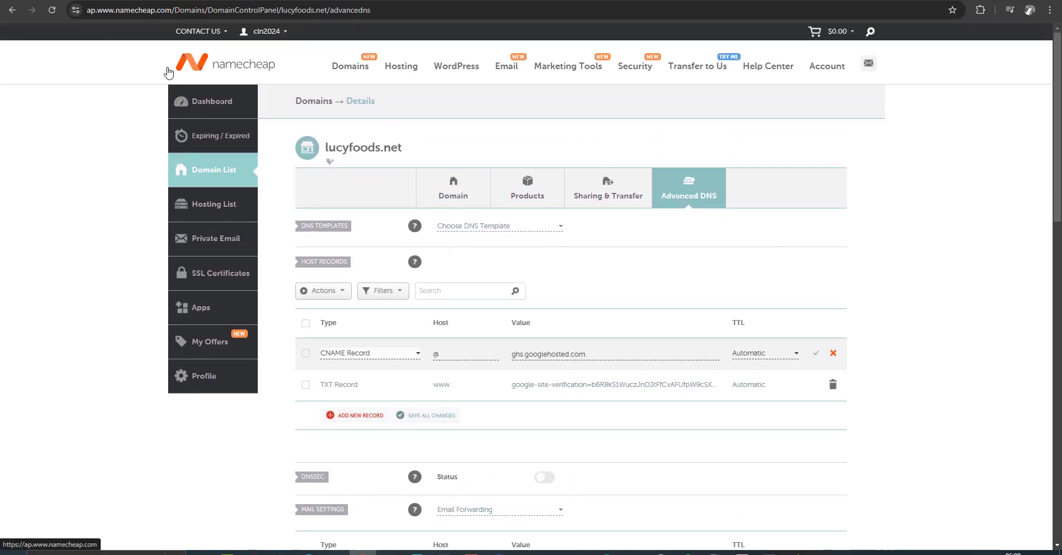
left_click(237, 177)
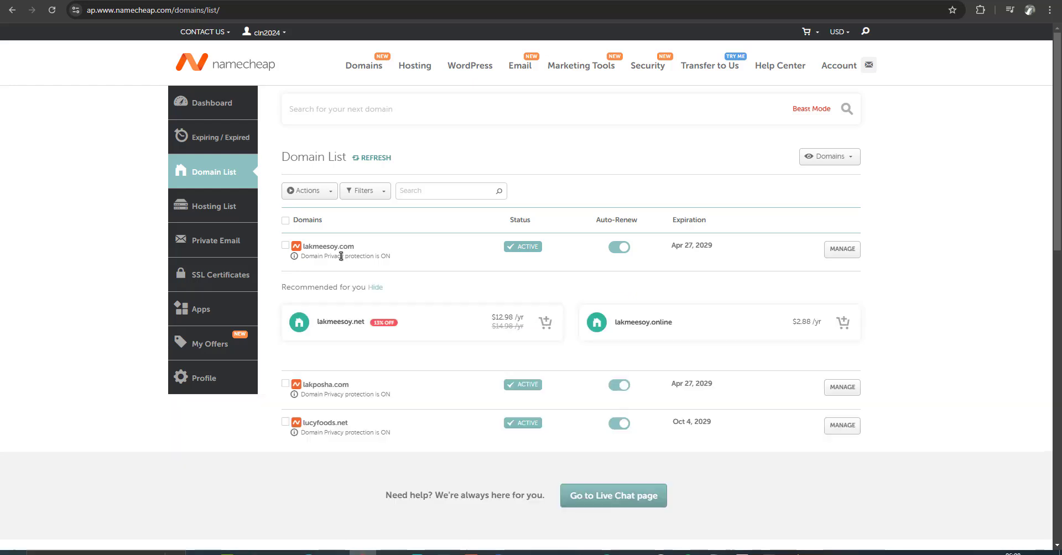
Open lucyfoods.net's Advanced DNS host records from its MANAGE page
left_click(834, 434)
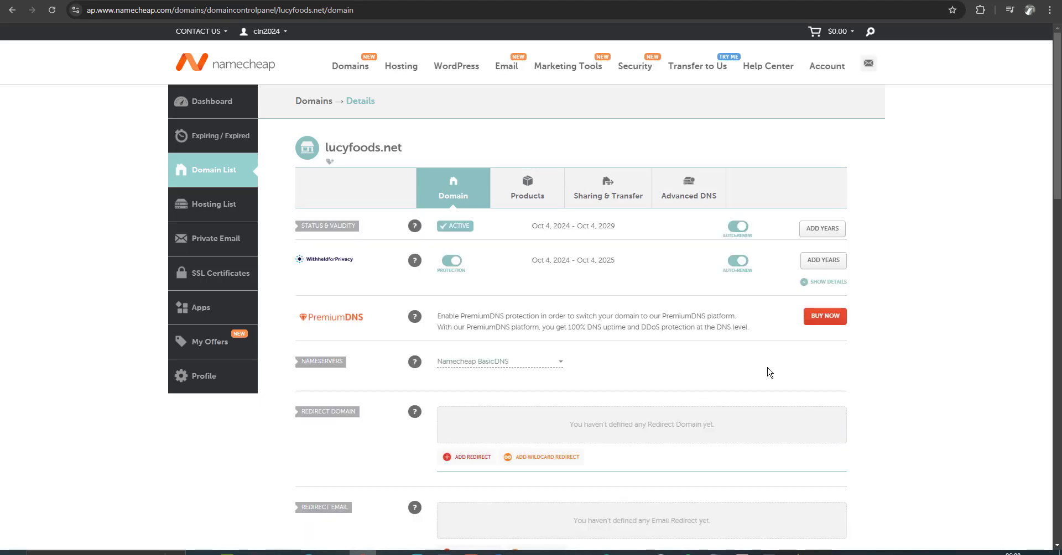
scroll(545, 213, "down", 5)
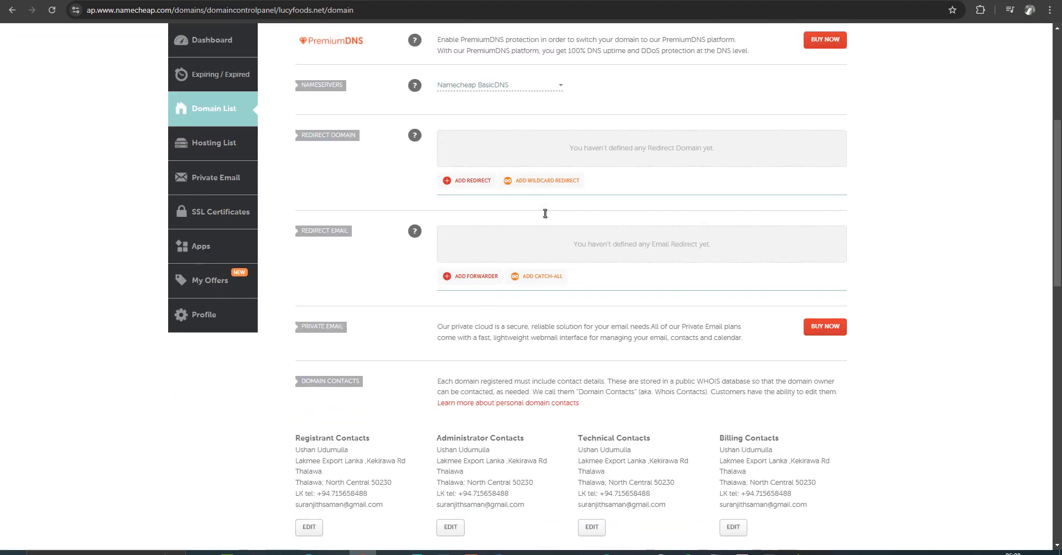
scroll(545, 214, "up", 4)
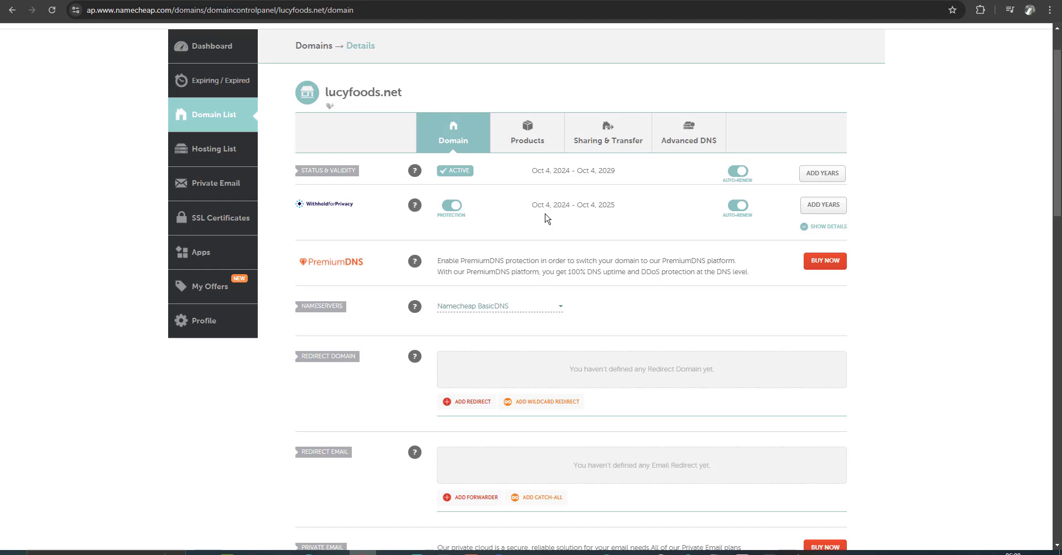
left_click(676, 142)
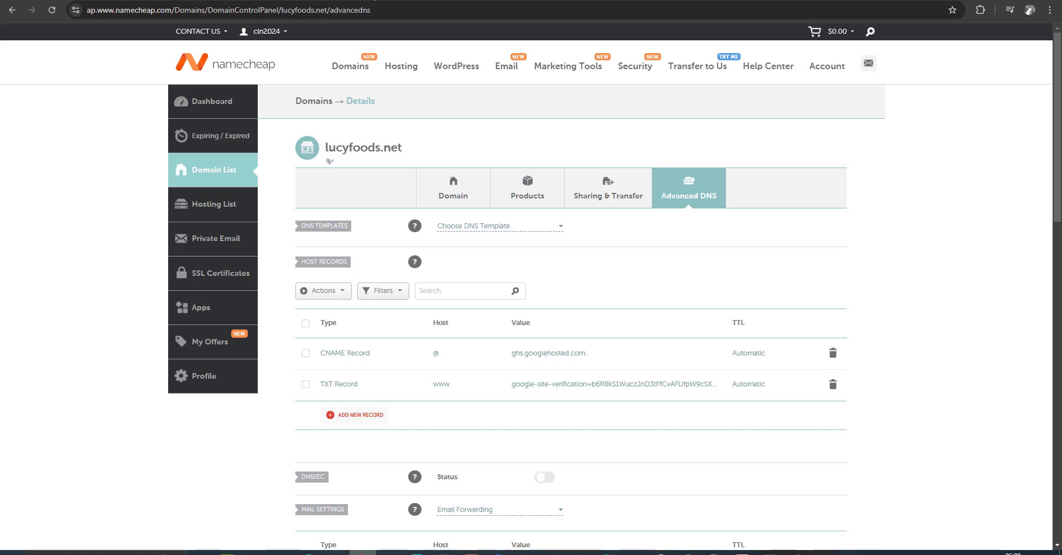
Read the Sites Help 'Respond to an error message' advice for custom domains
key("alt+Tab")
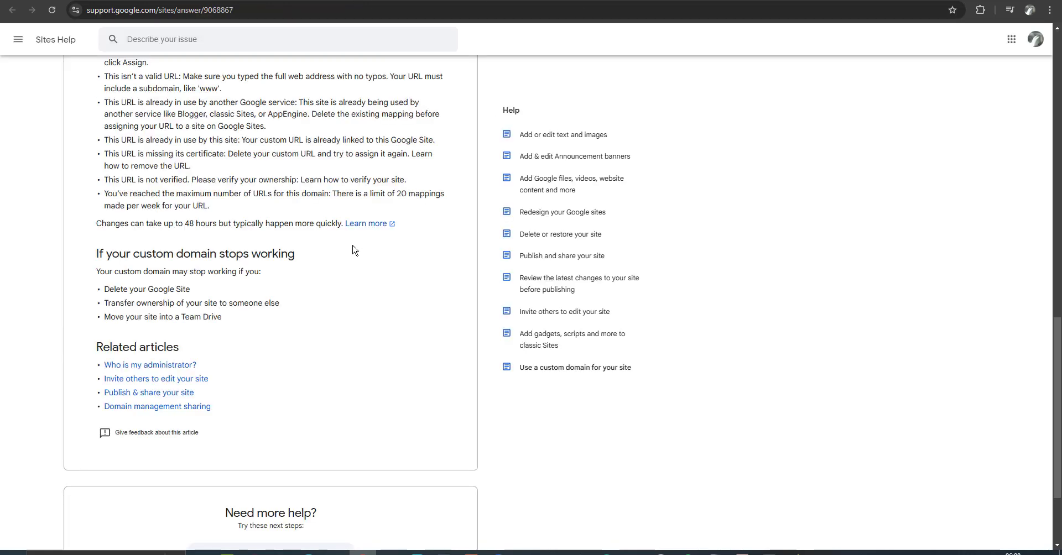
scroll(354, 250, "up", 20)
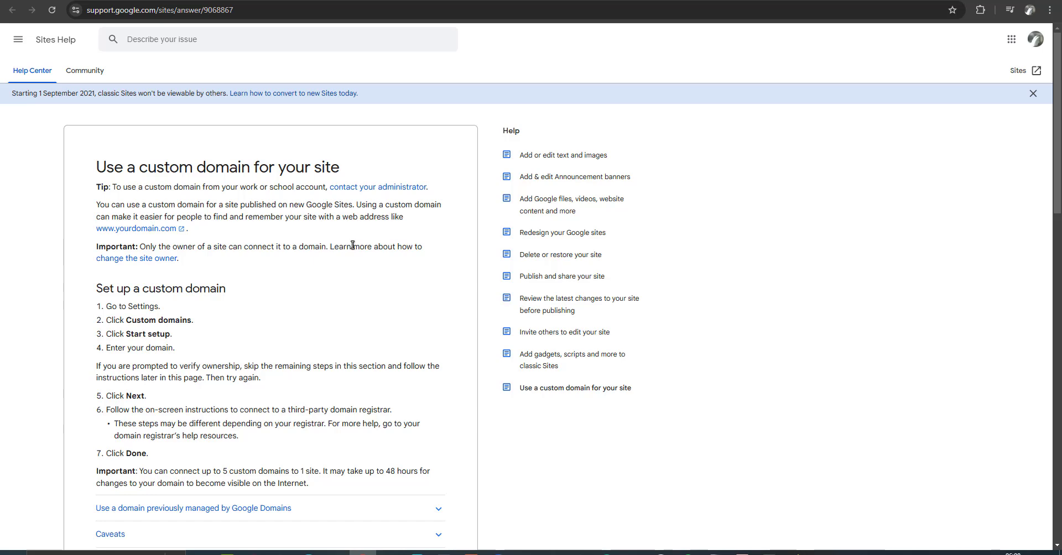
scroll(352, 245, "down", 10)
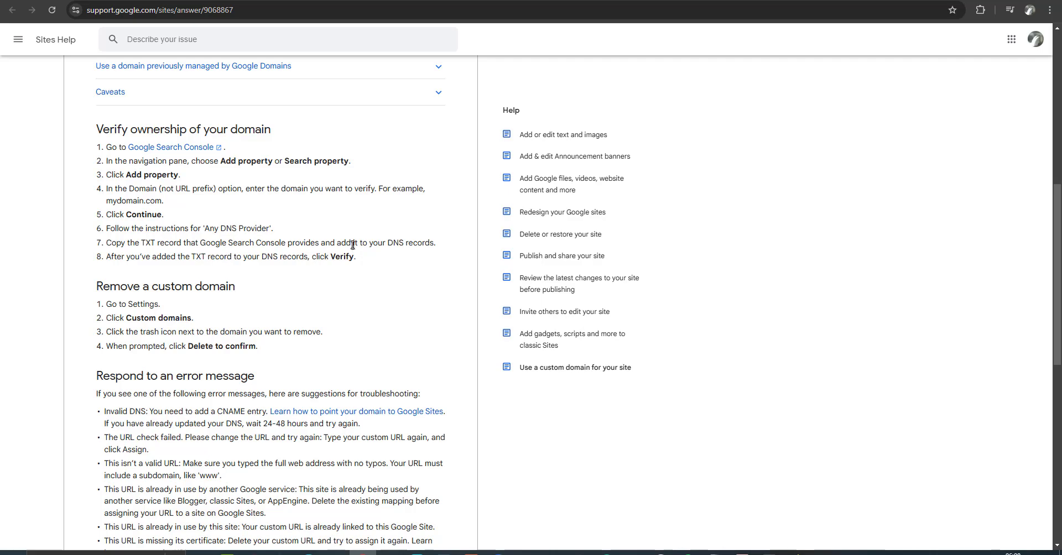
scroll(353, 245, "down", 3)
scroll(352, 245, "up", 4)
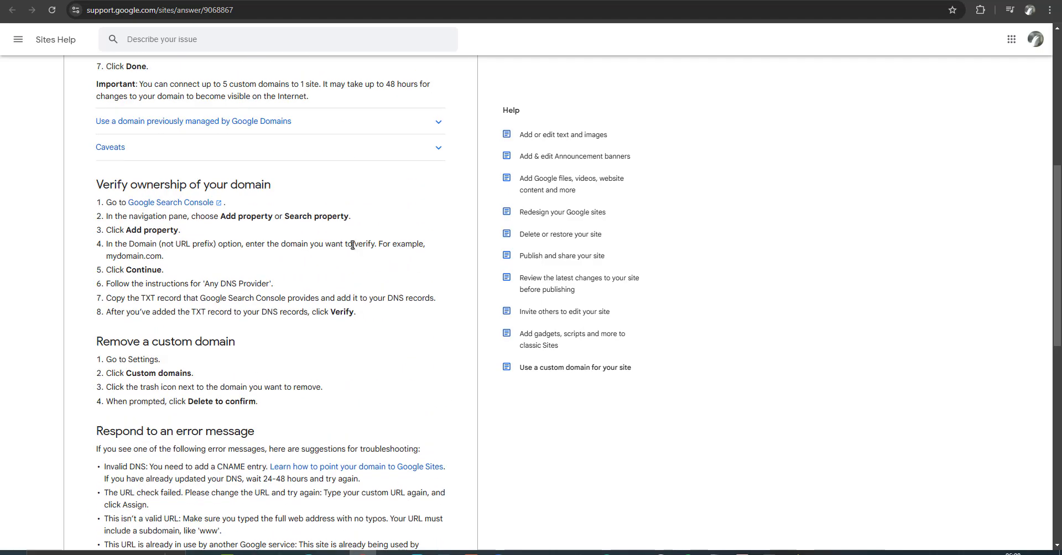
scroll(352, 245, "down", 1)
scroll(352, 246, "down", 3)
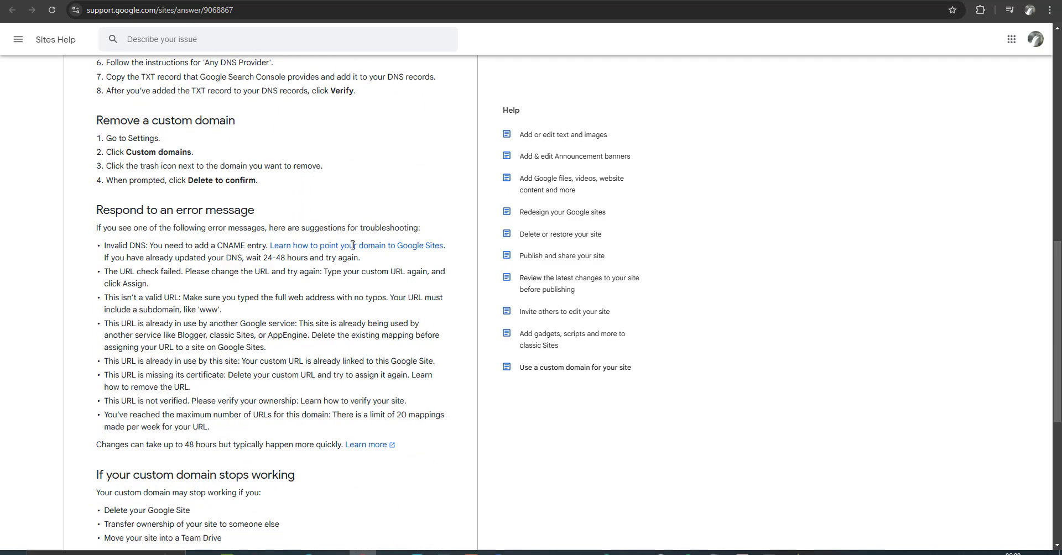
scroll(178, 273, "down", 2)
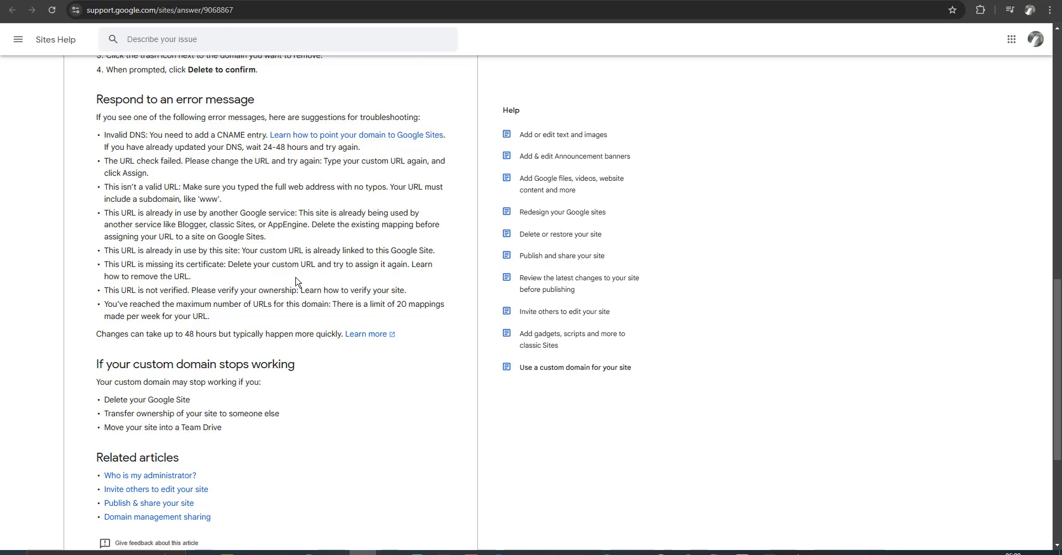
scroll(297, 282, "down", 1)
scroll(297, 282, "up", 1)
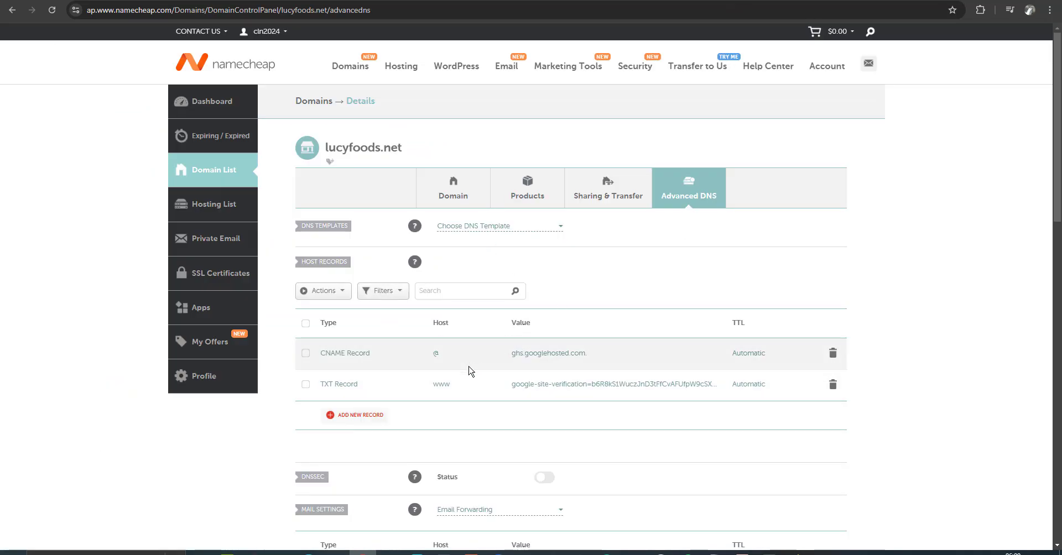
Change the CNAME host to ghs.googlehosted.com from @ to www and save it
left_click(457, 355)
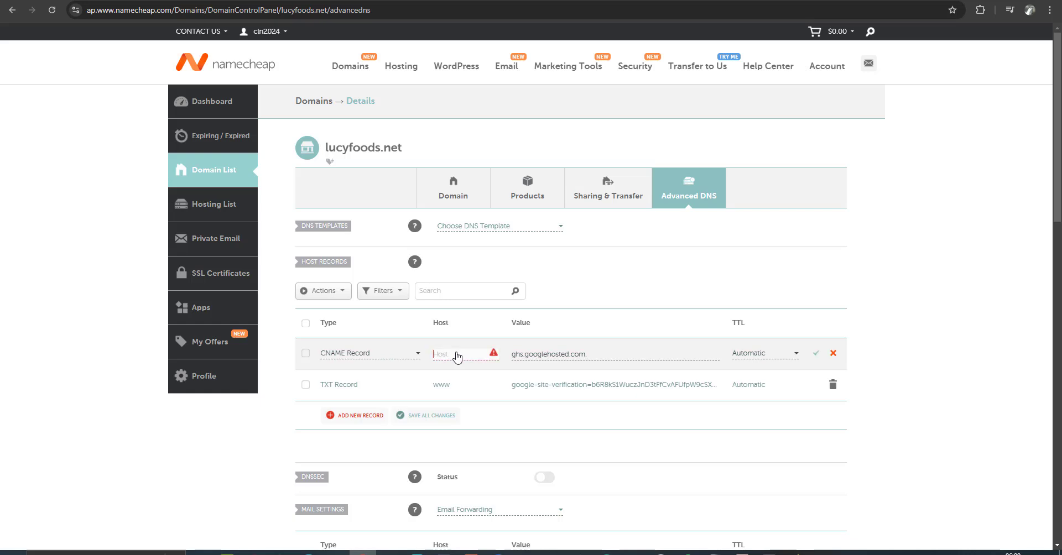
type("www")
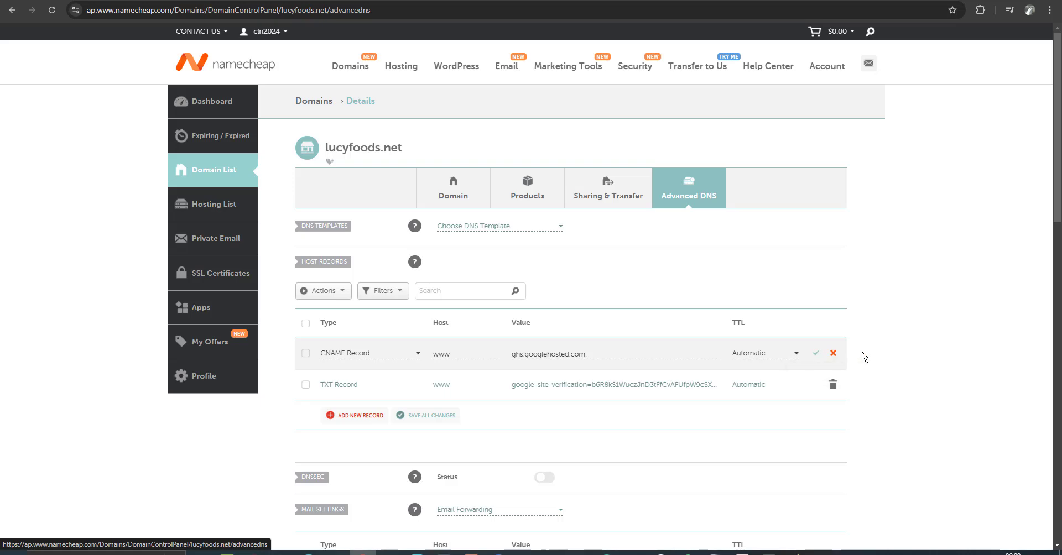
key("Return")
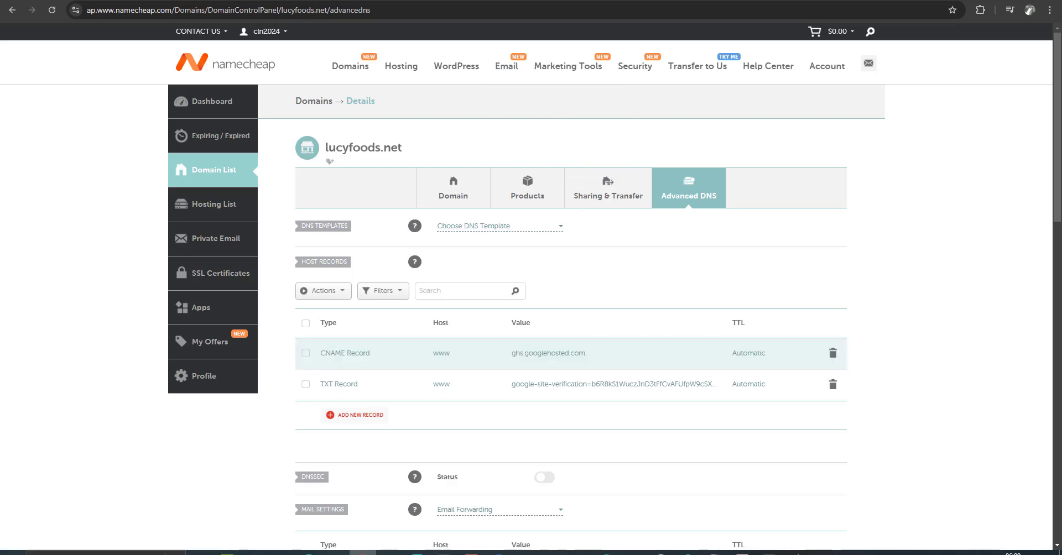
key("alt+Tab")
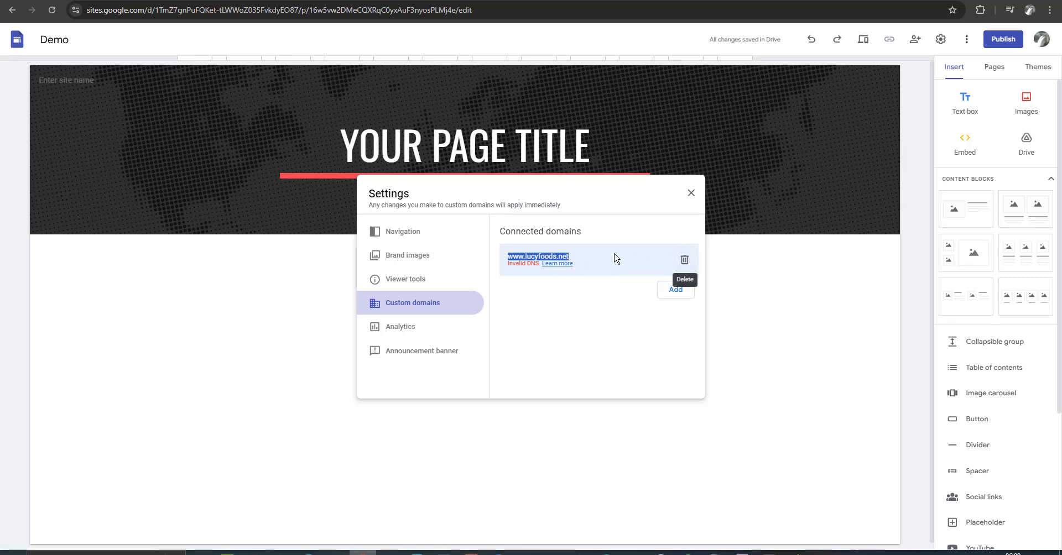
right_click(566, 254)
key("Escape")
left_click(684, 260)
left_click(646, 317)
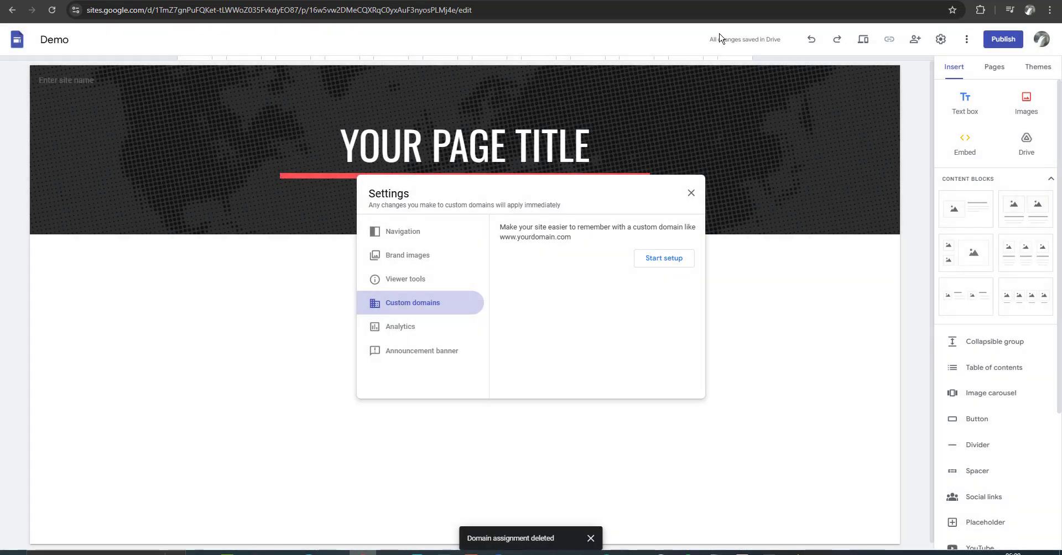
left_click(939, 43)
left_click(939, 43)
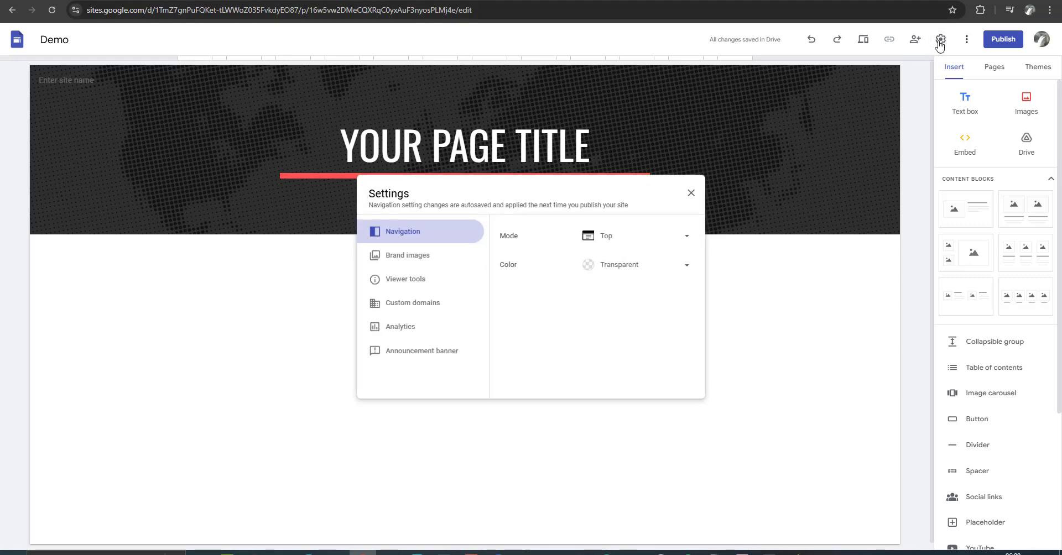
left_click(403, 305)
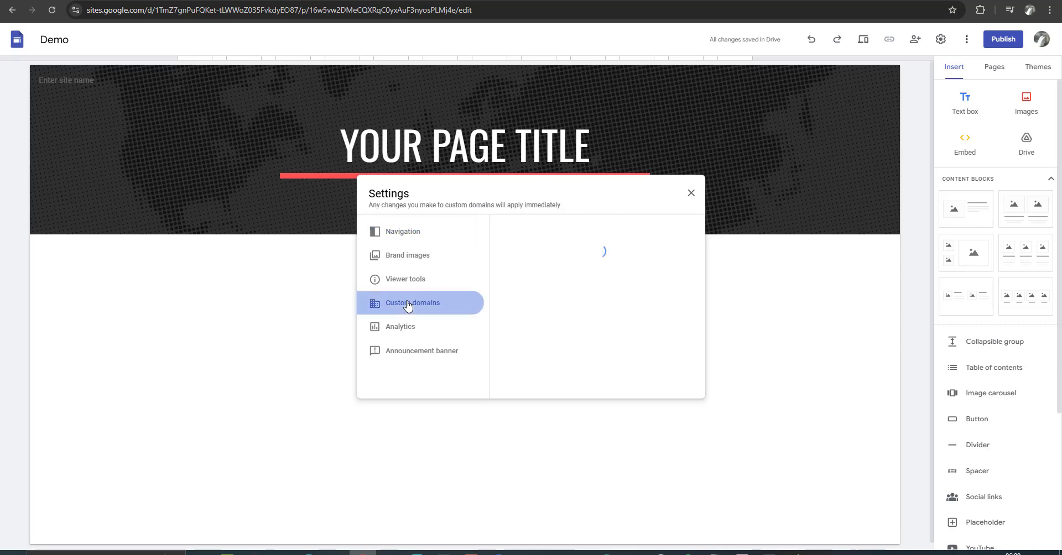
left_click(654, 265)
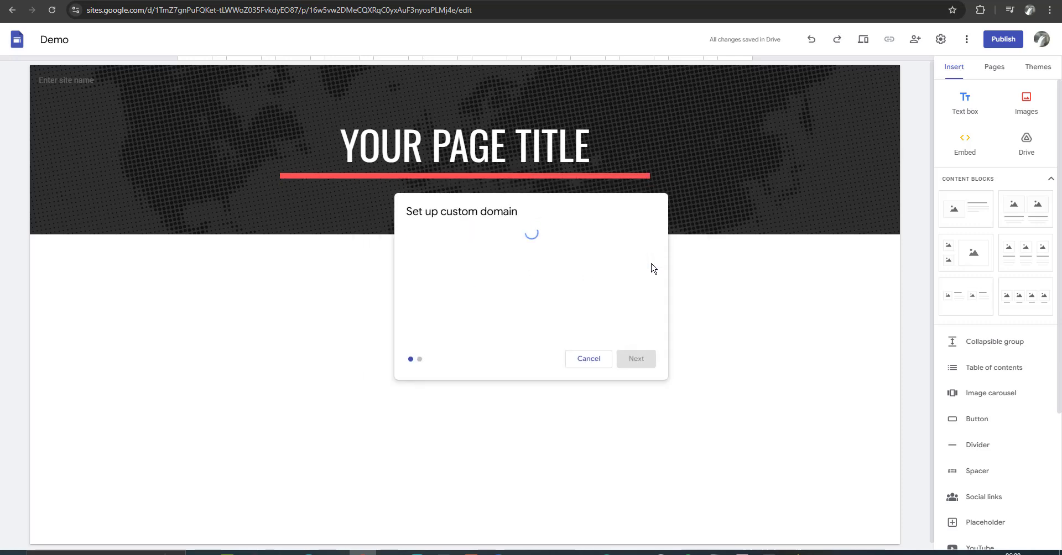
left_click(527, 268)
type("www.lucyfoods.net")
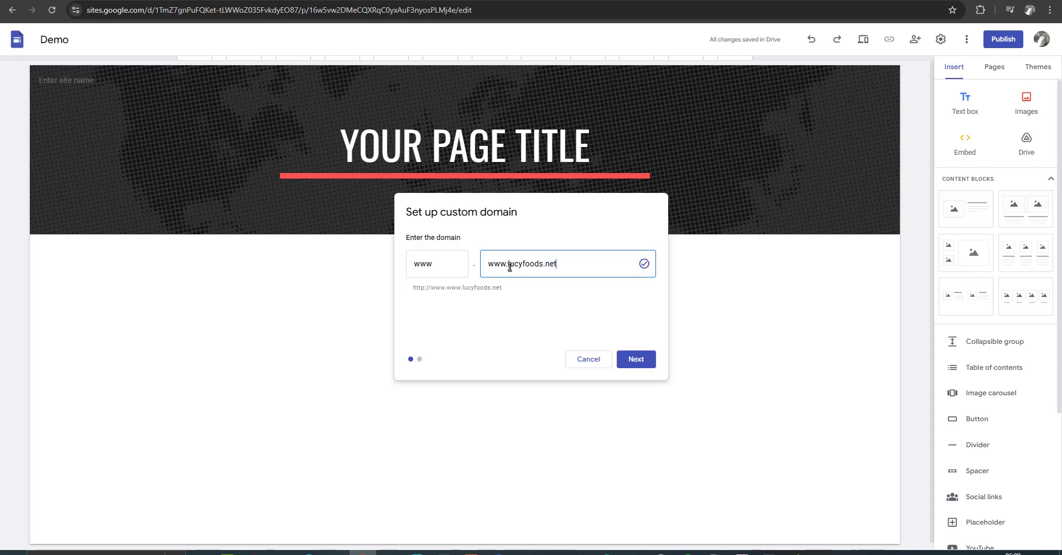
left_click_drag(509, 267, 451, 270)
key("BackSpace")
left_click(637, 360)
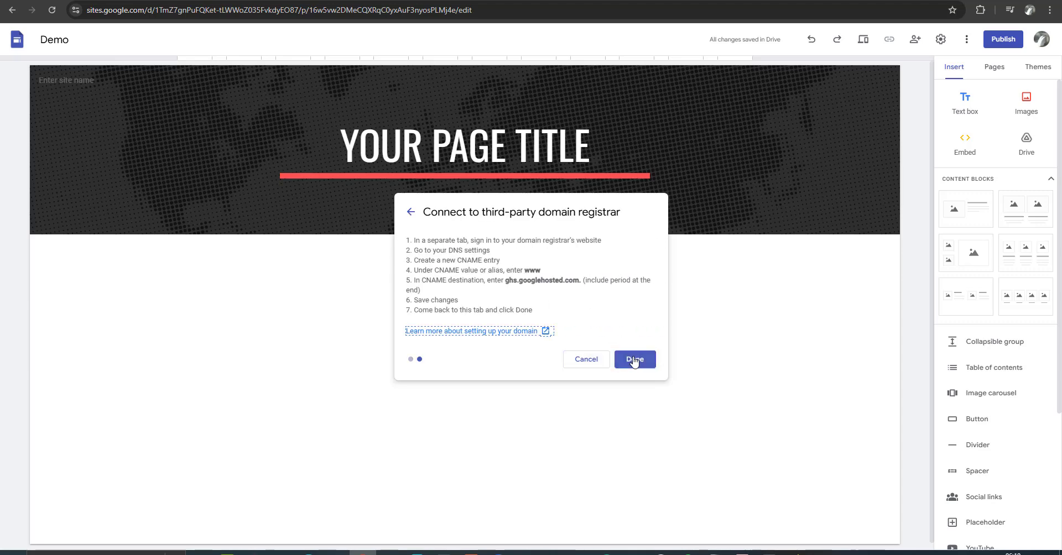
left_click(634, 360)
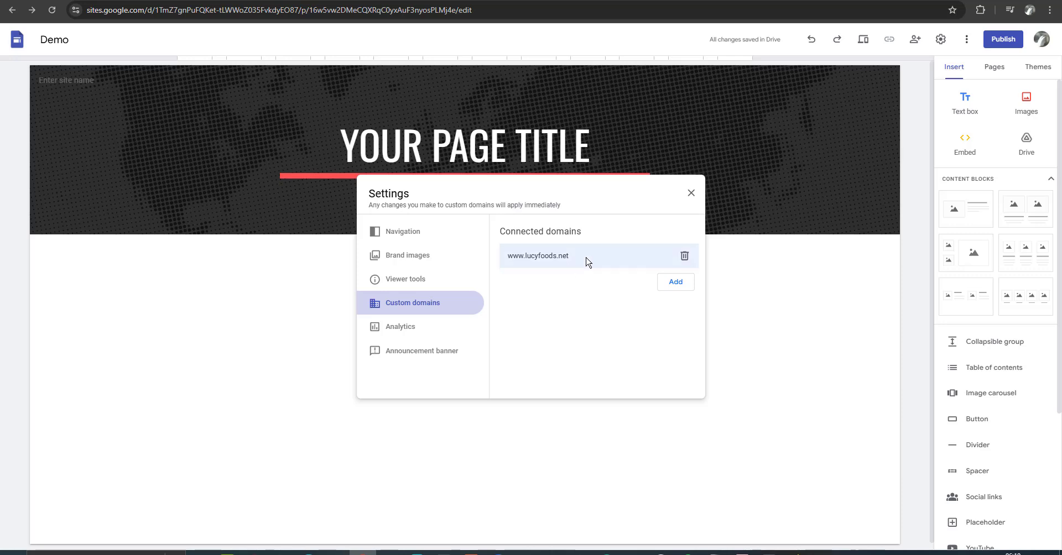
left_click_drag(588, 259, 508, 258)
right_click(516, 257)
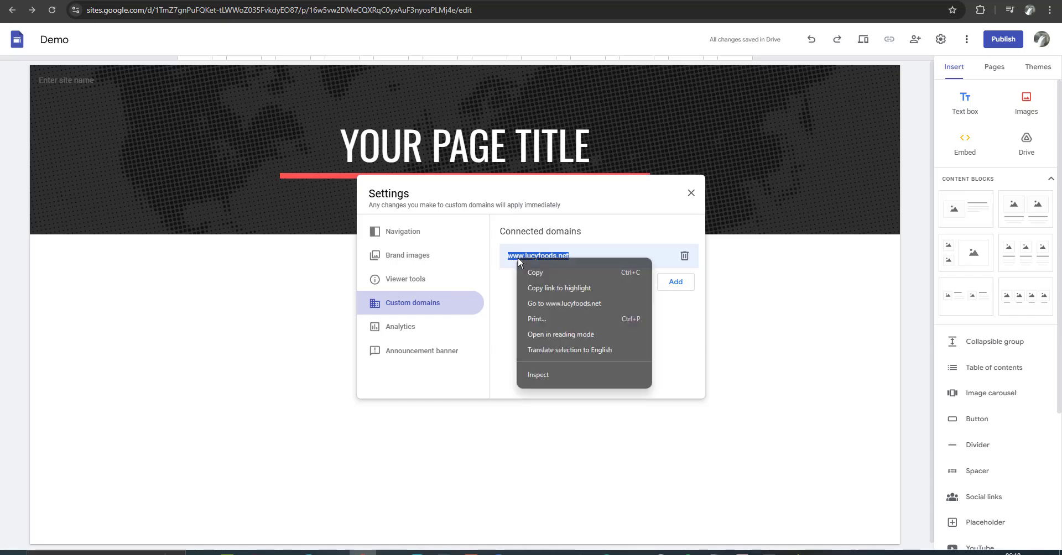
left_click(558, 304)
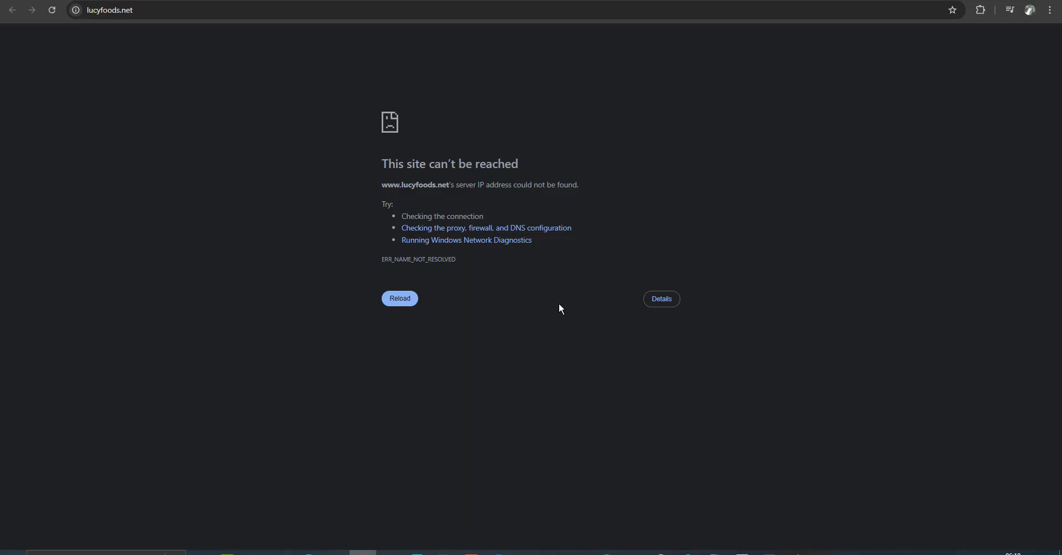